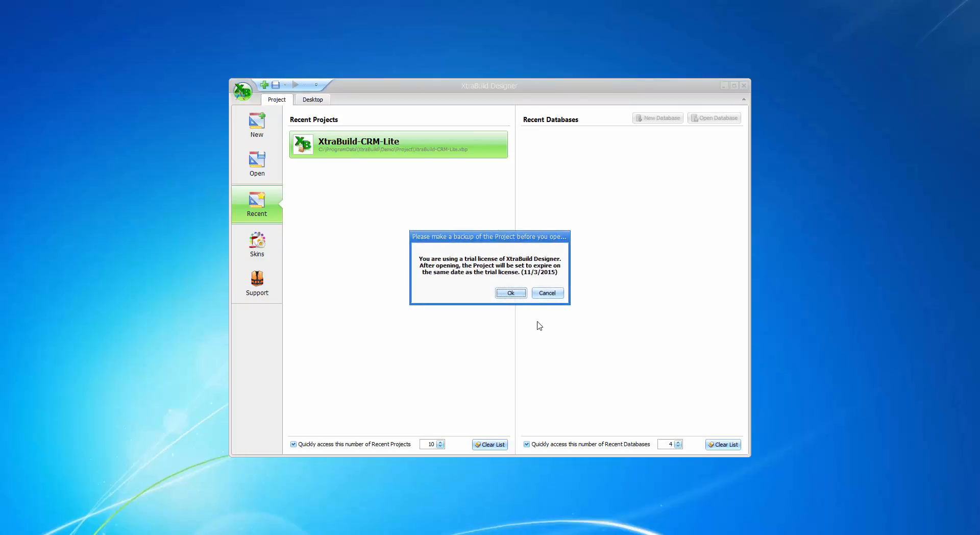
- Accept the trial license notice to open the XtraBuild-CRM-Lite project, and load its XtraBuild-CRM-Lite-Demo SQLite database
left_click(513, 295)
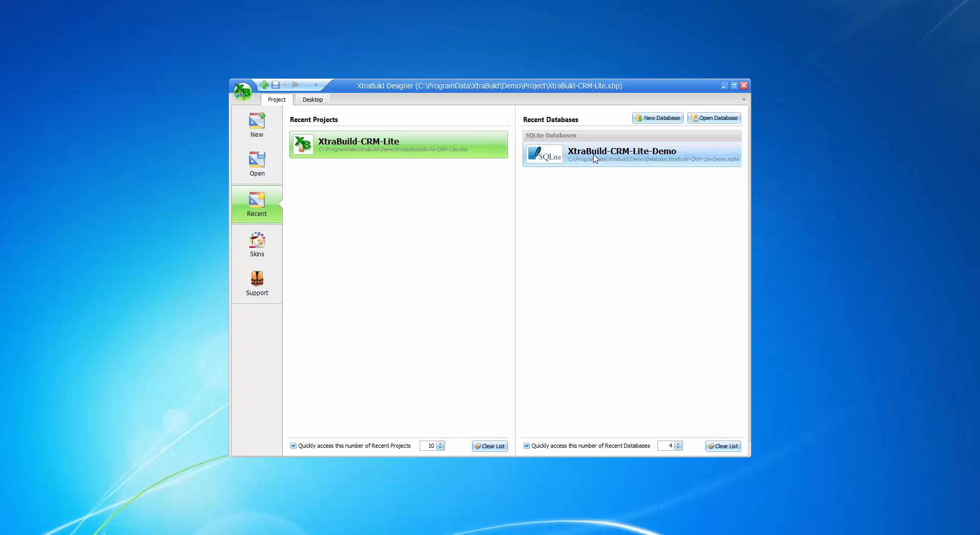
left_click(595, 157)
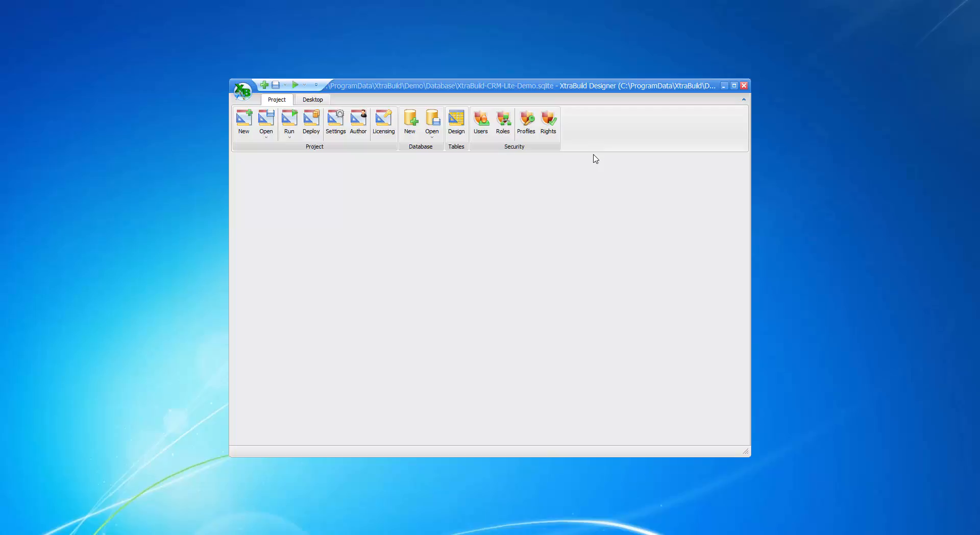
- Examine the requirements for password-blocking project edits in the project settings, and leave the settings without saving
left_click(336, 131)
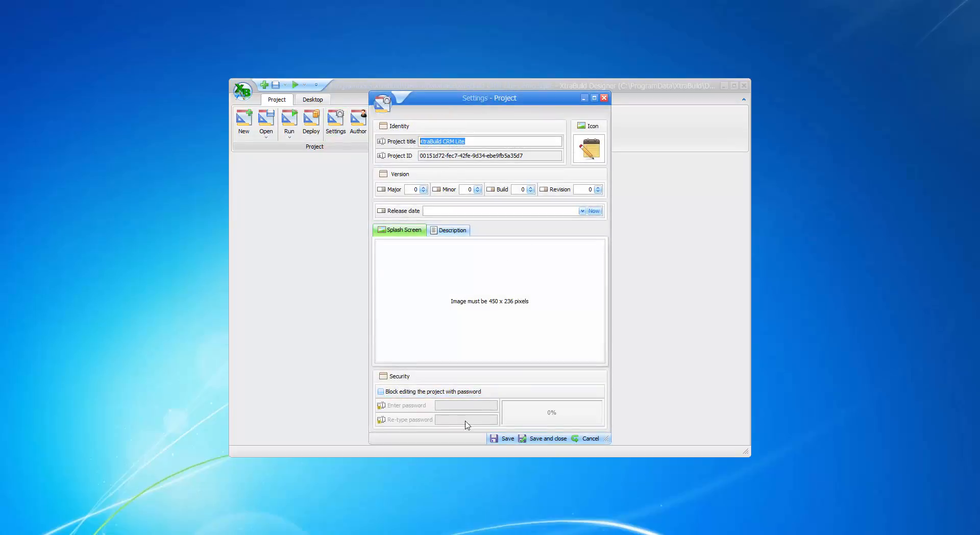
left_click(382, 392)
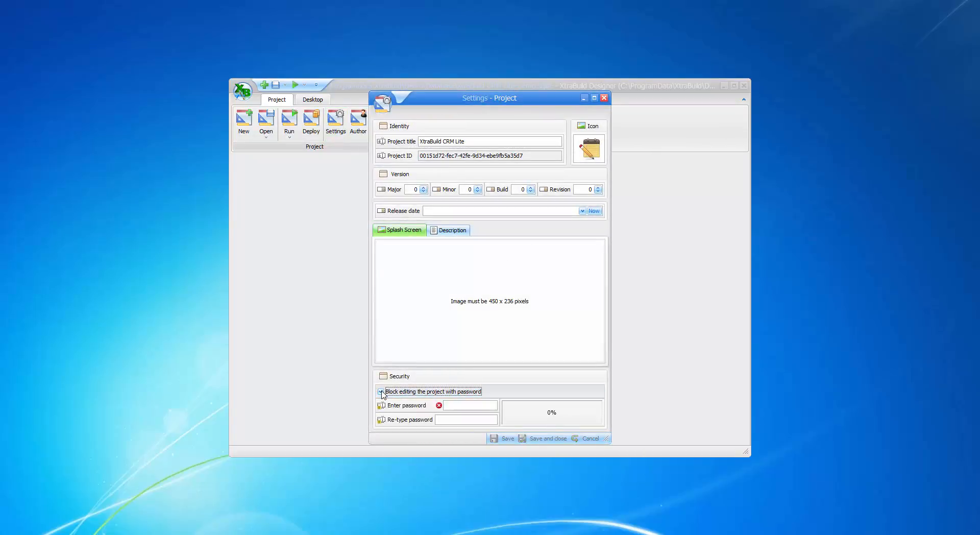
left_click(460, 405)
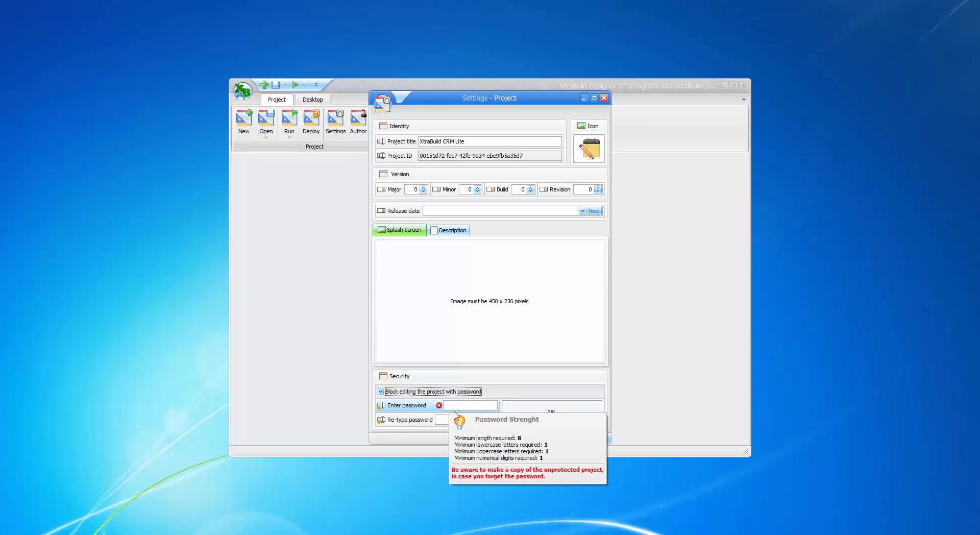
left_click(446, 421)
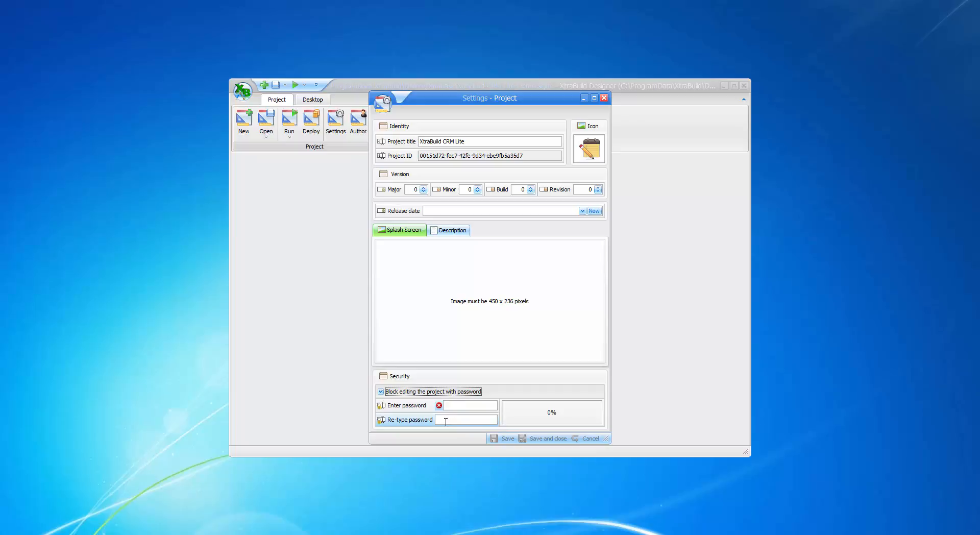
left_click(462, 405)
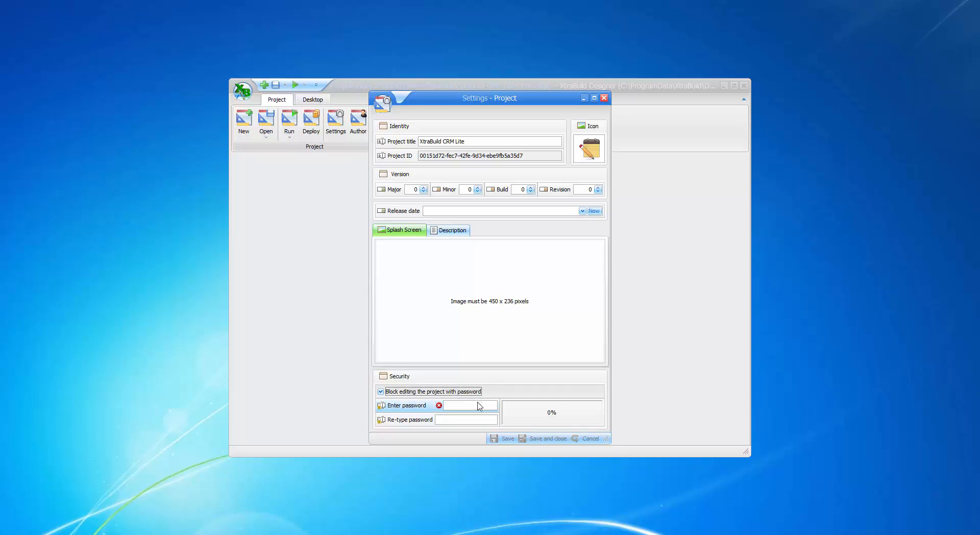
mouse_move(473, 409)
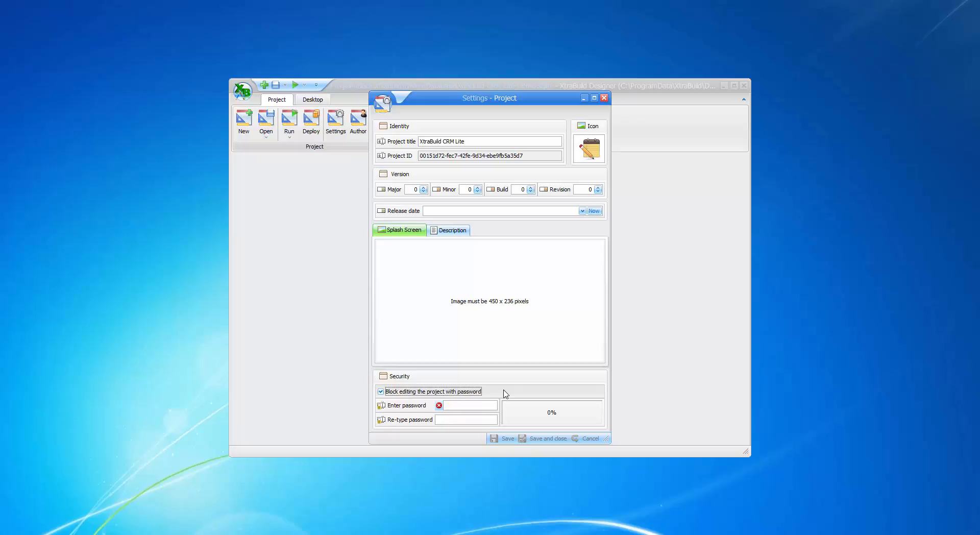
left_click(382, 392)
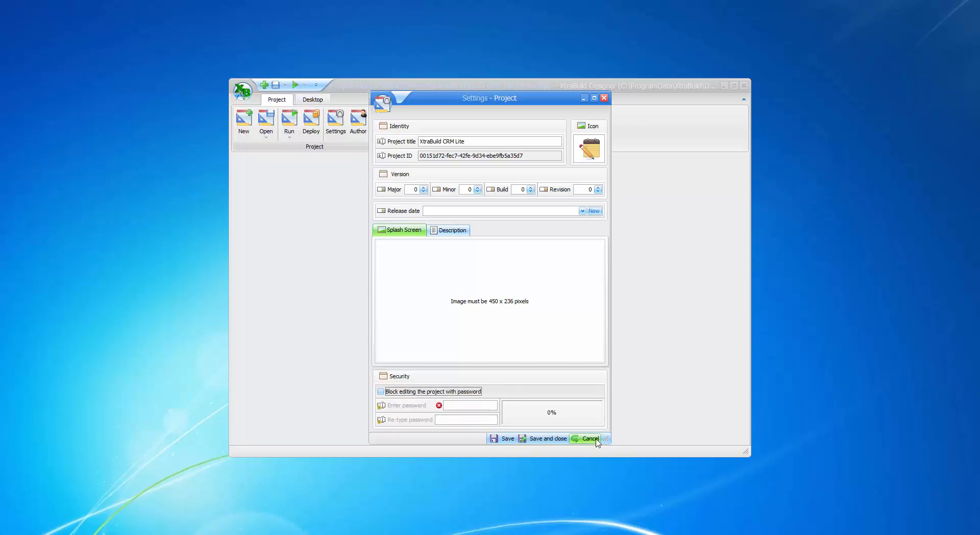
left_click(596, 439)
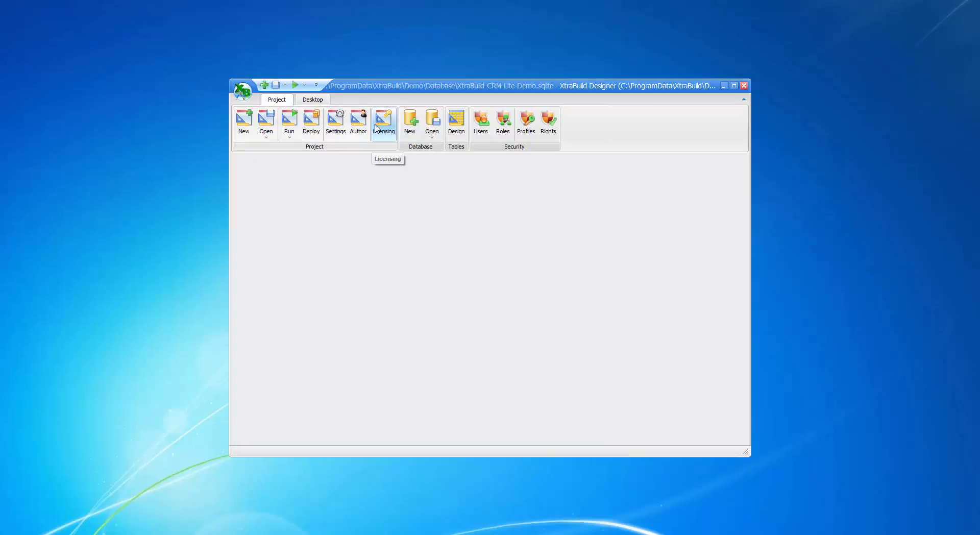
- Add Computer 1 with its computer ID as an active entry in the project licensing's Hardware Limit list
left_click(393, 135)
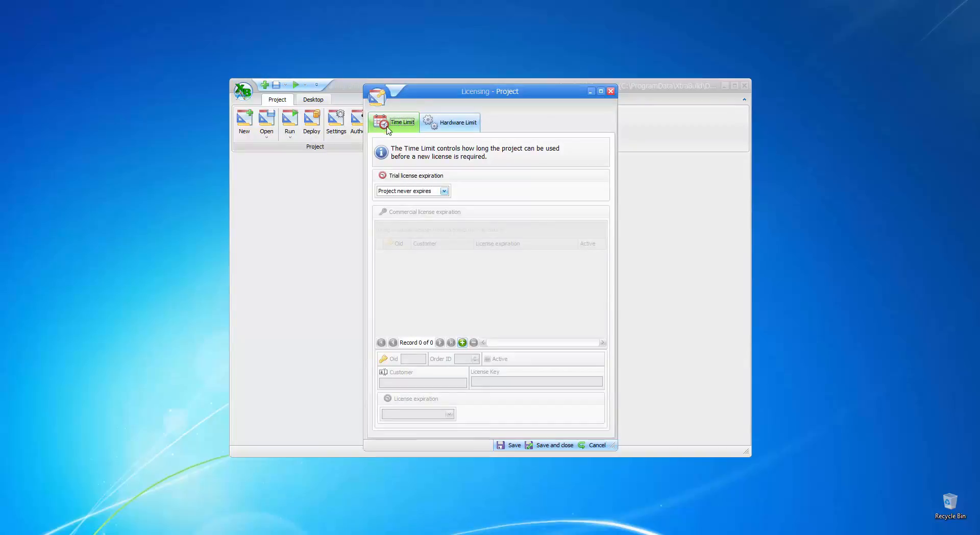
left_click(457, 125)
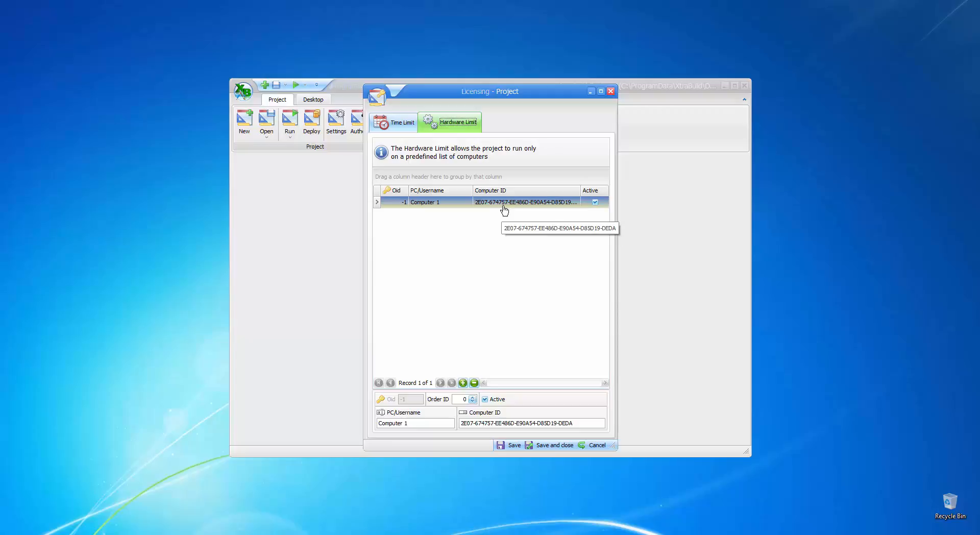
left_click(525, 424)
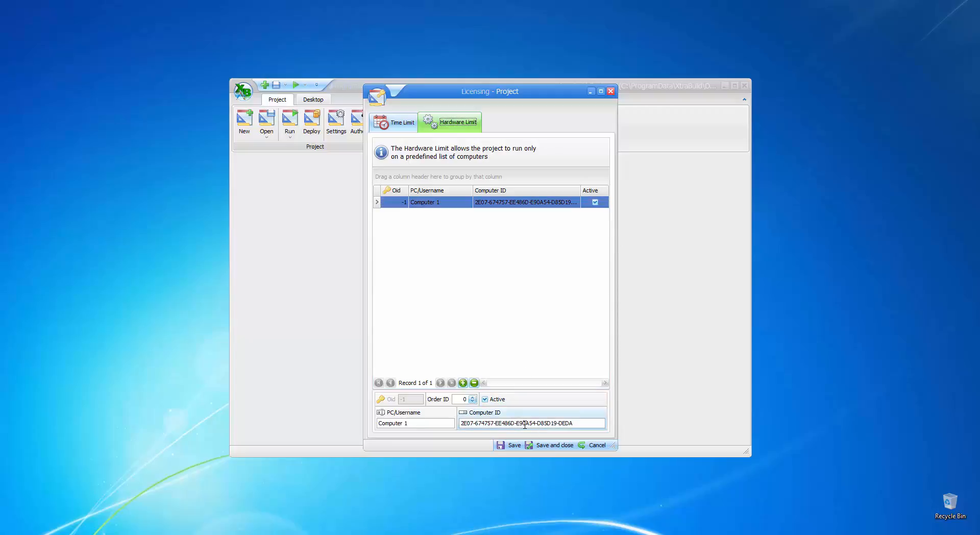
left_click(405, 422)
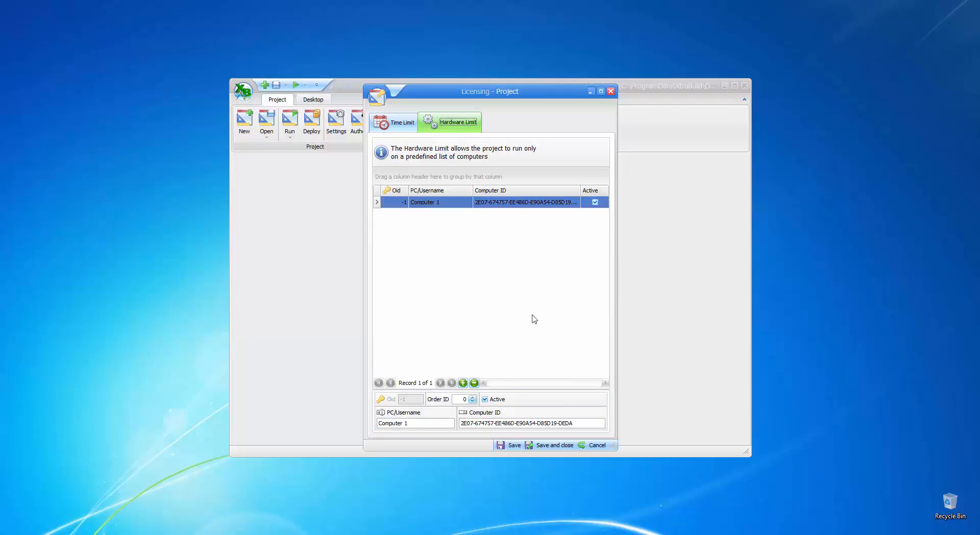
left_click(510, 449)
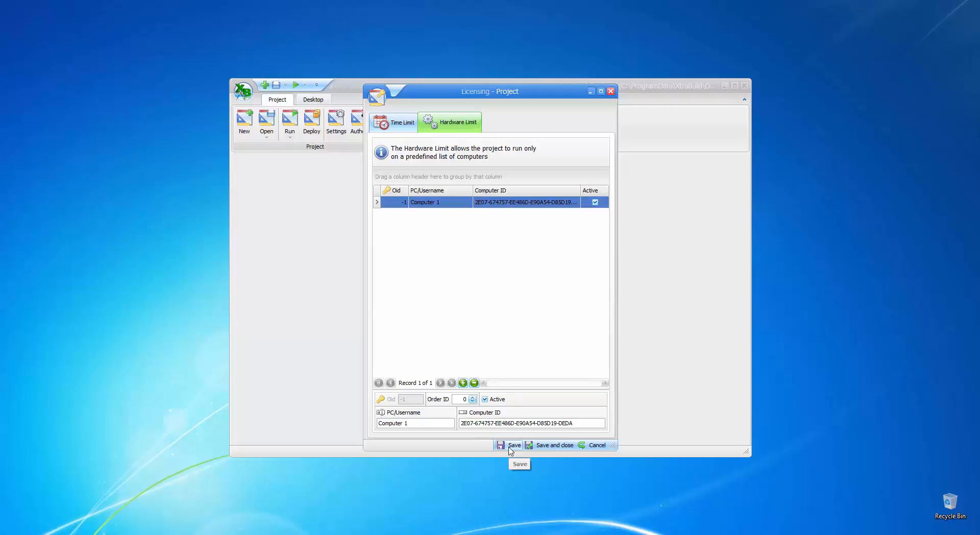
- Set the project's trial license to expire at Tuesday, September 8, 2015 12:00 AM in the Time Limit settings
left_click(399, 124)
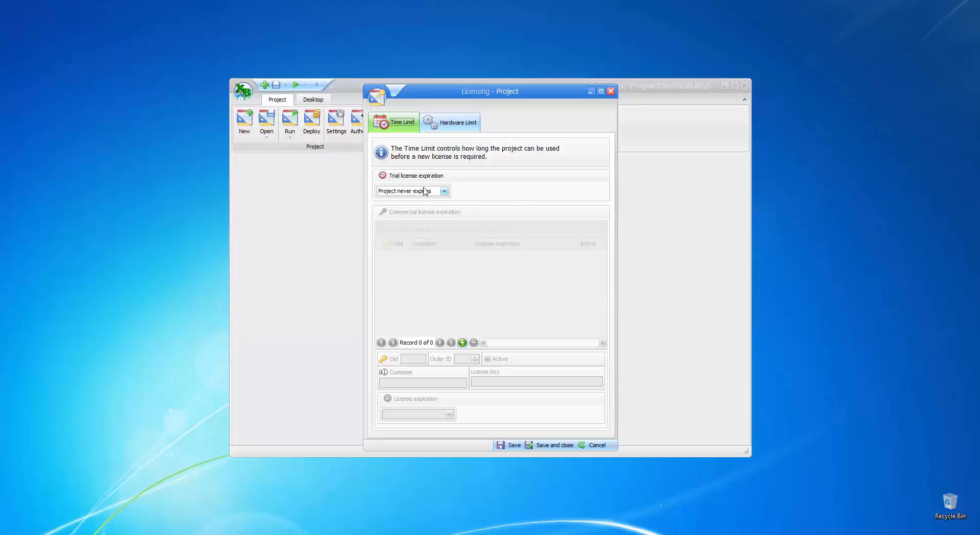
left_click(445, 192)
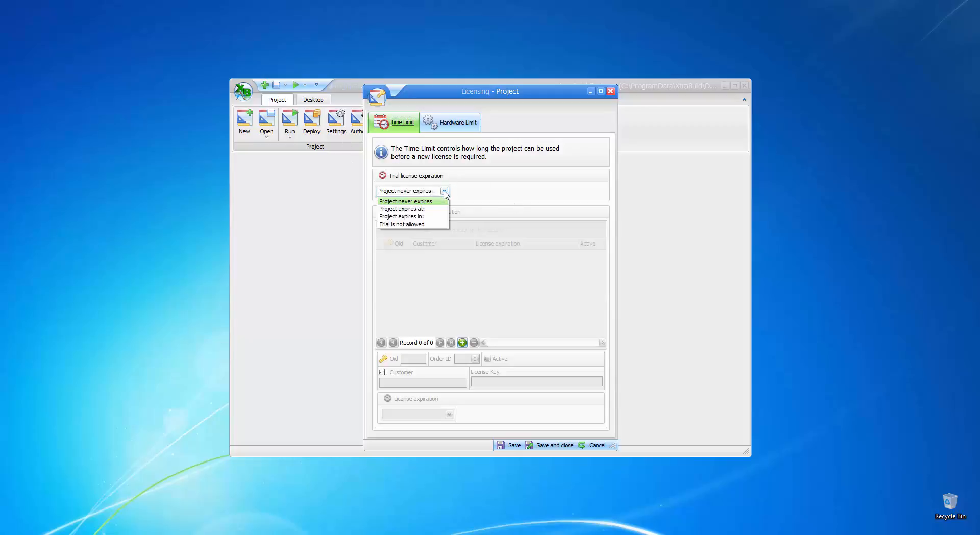
left_click(420, 209)
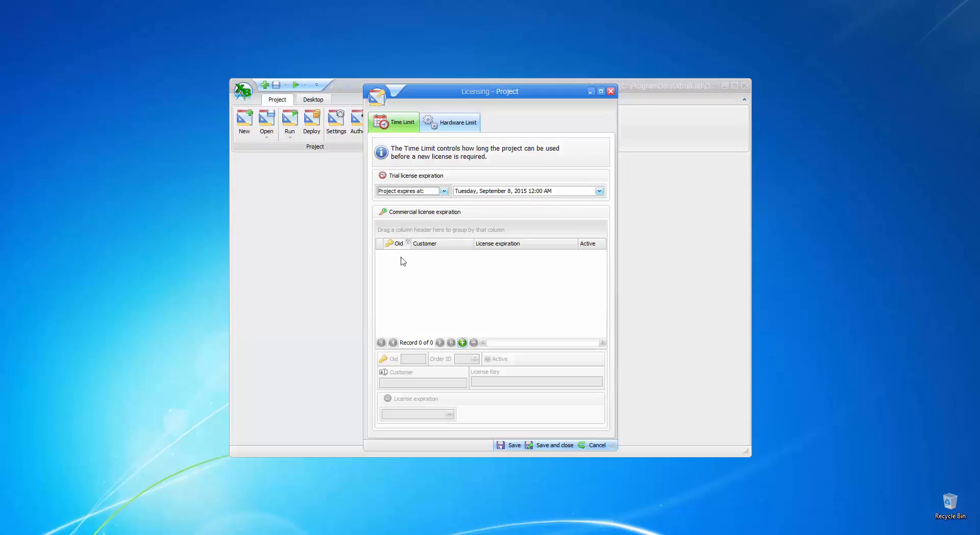
- Add a commercial license record for Customer 1 that never expires
left_click(464, 342)
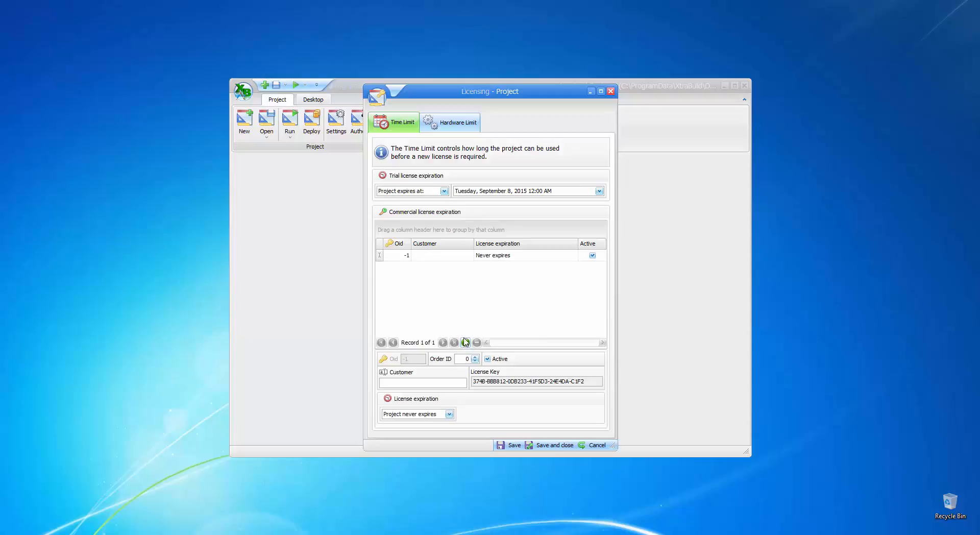
left_click(414, 381)
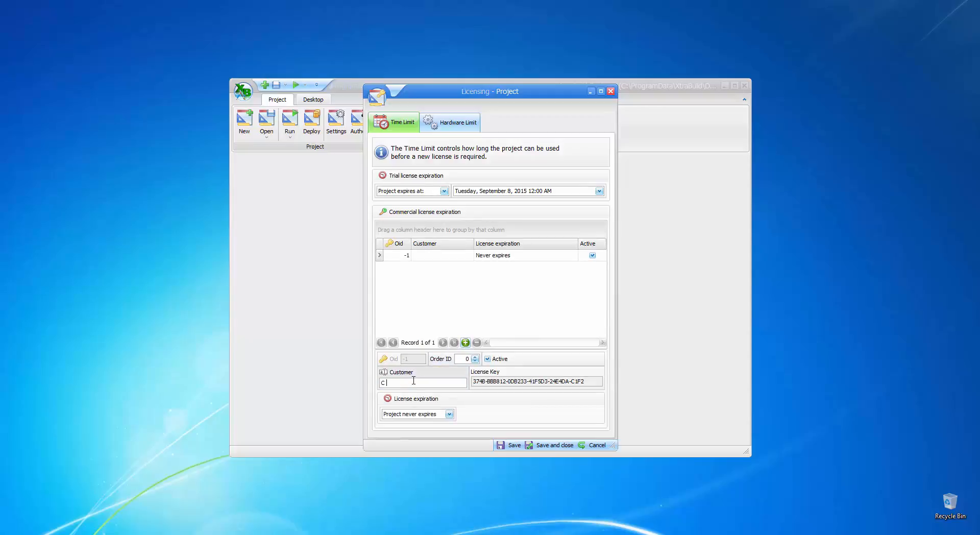
type("Customer 1")
left_click(488, 380)
- Add a commercial license for Customer 2 expiring at Thursday, September 10, 2015 12:00 AM, and save and close the licensing settings
left_click(466, 343)
left_click(414, 383)
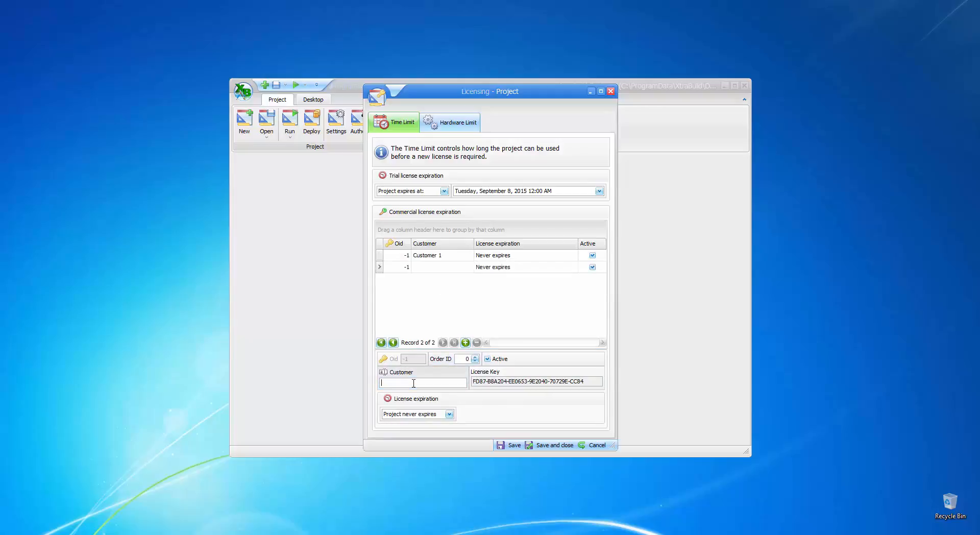
type("Customer 2")
left_click(449, 414)
left_click(422, 432)
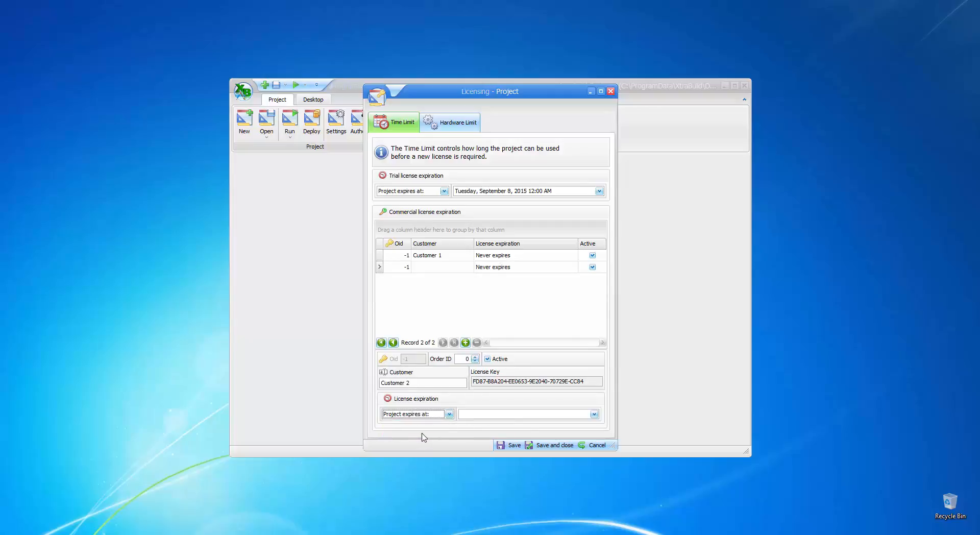
left_click(594, 414)
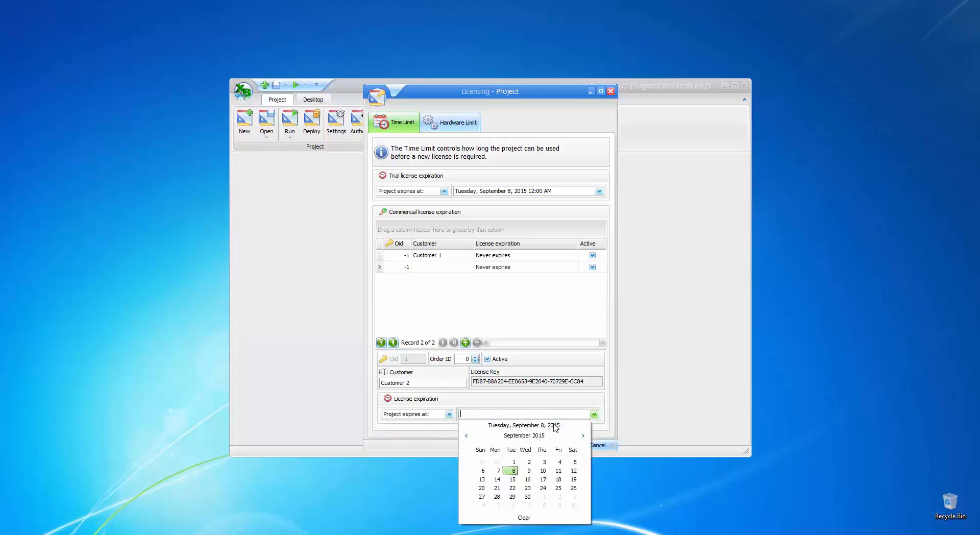
left_click(544, 471)
left_click(475, 318)
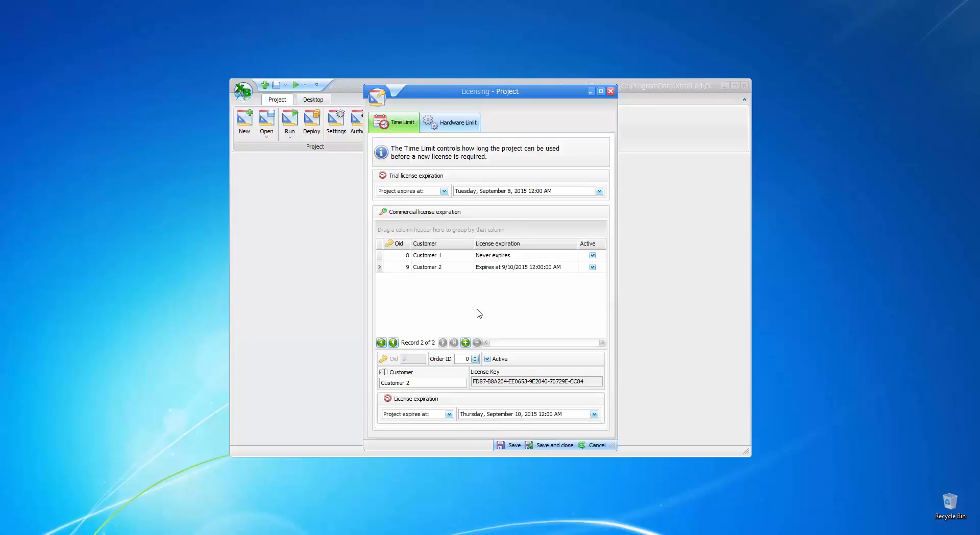
left_click(541, 448)
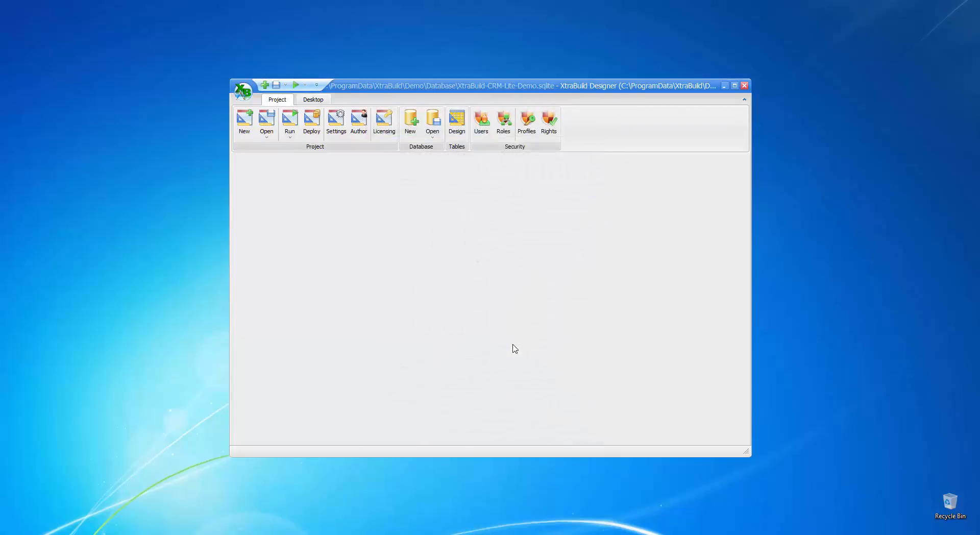
- Review the admin user's login, password rules, credentials and administrative rights in the database security users, and save and close
left_click(481, 125)
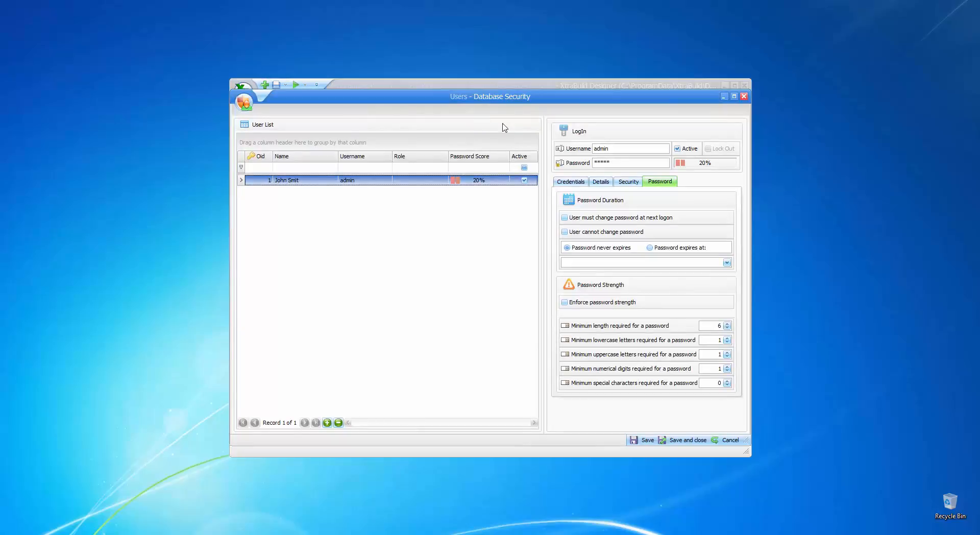
left_click(645, 149)
left_click(632, 162)
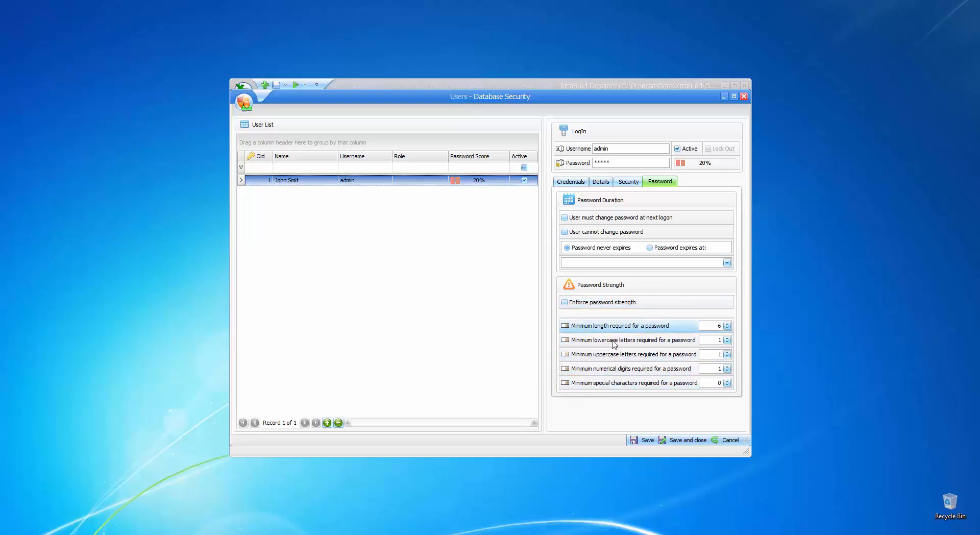
left_click(570, 183)
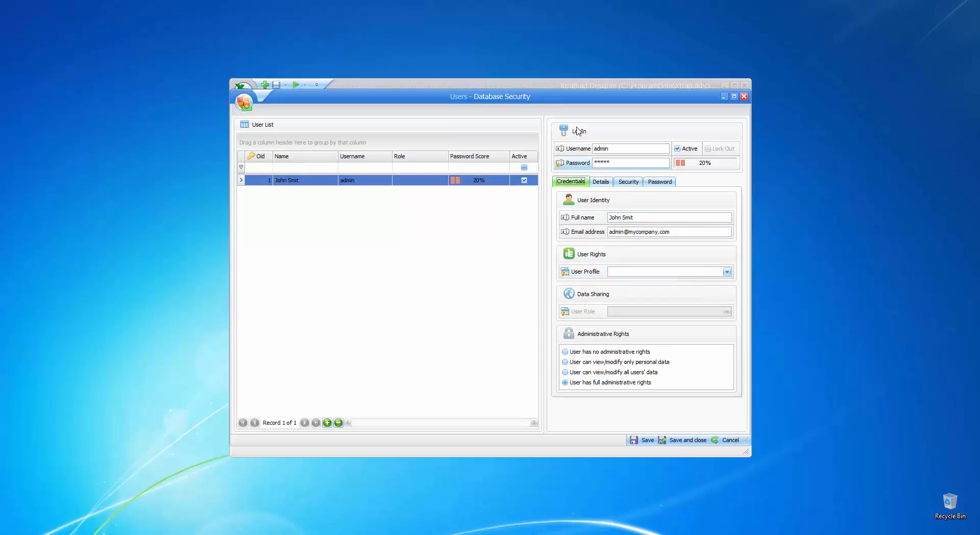
left_click_drag(551, 98, 552, 160)
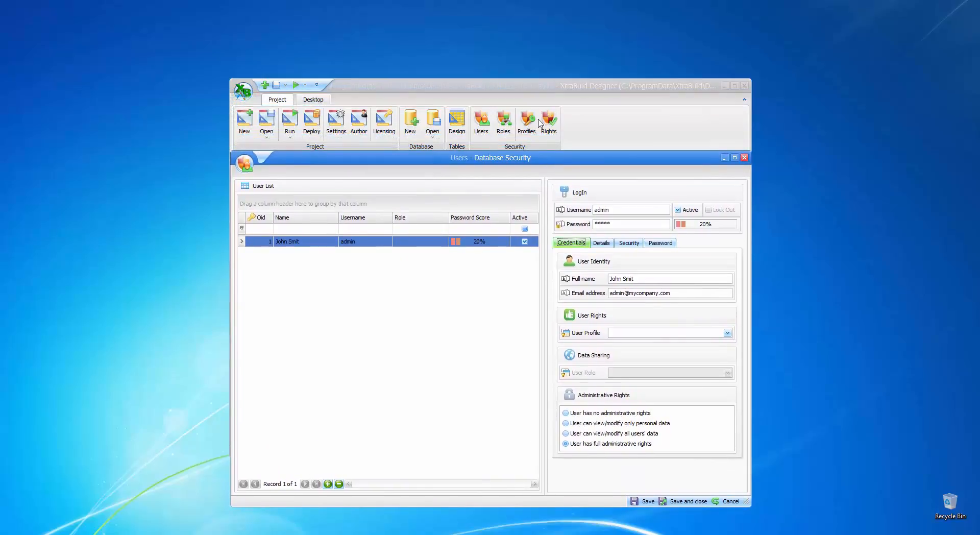
left_click_drag(555, 157, 555, 138)
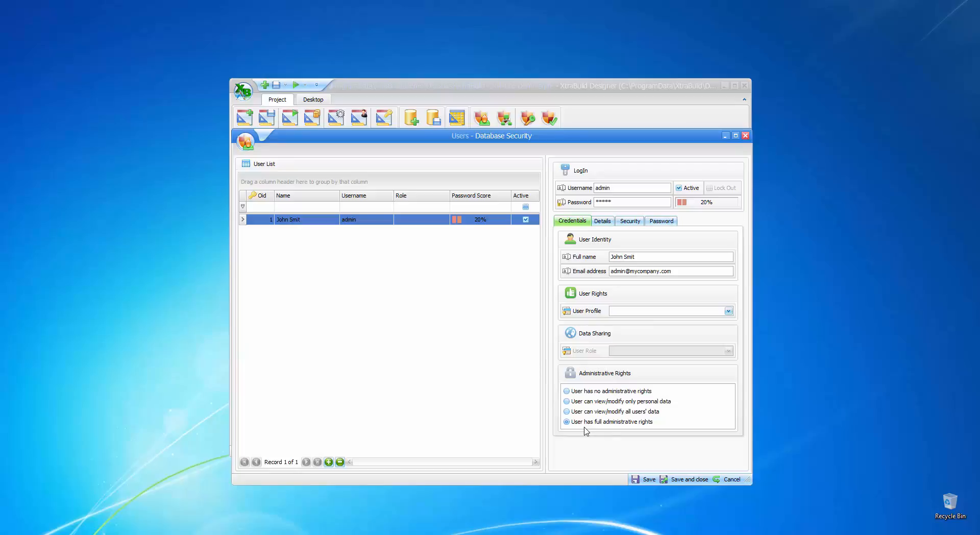
left_click(680, 481)
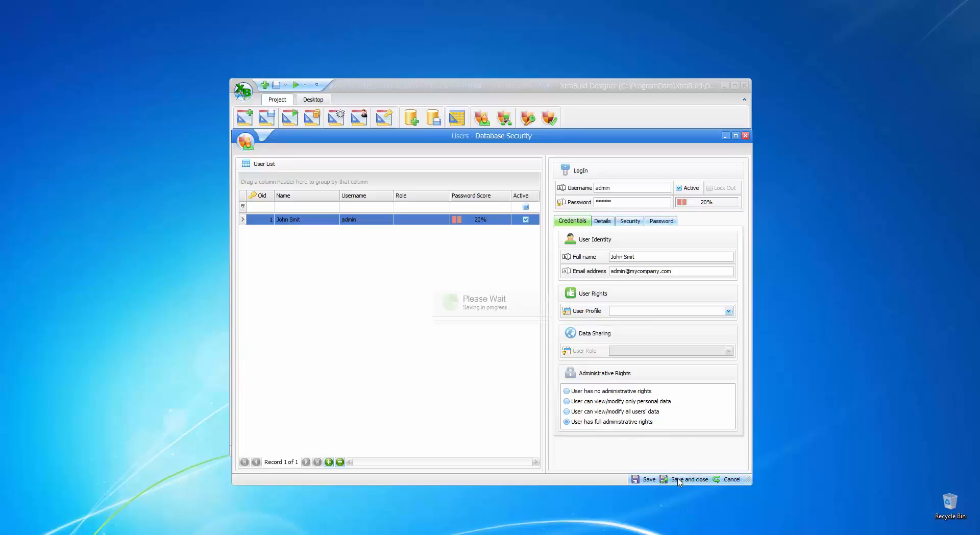